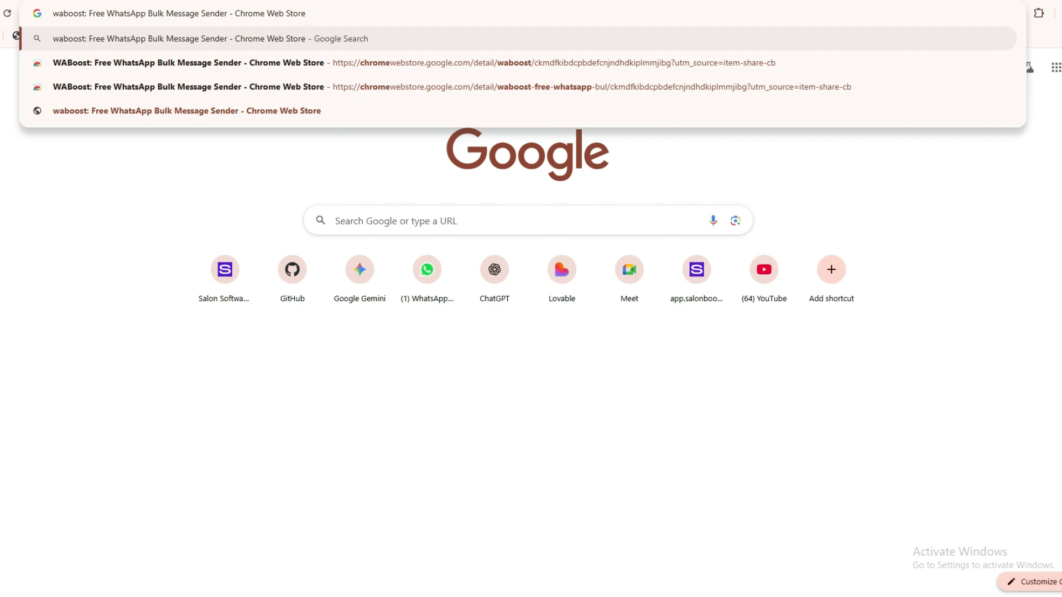
- Install the WABoost extension from its Chrome Web Store listing and confirm adding it
key("Down")
key("Down")
key("Return")
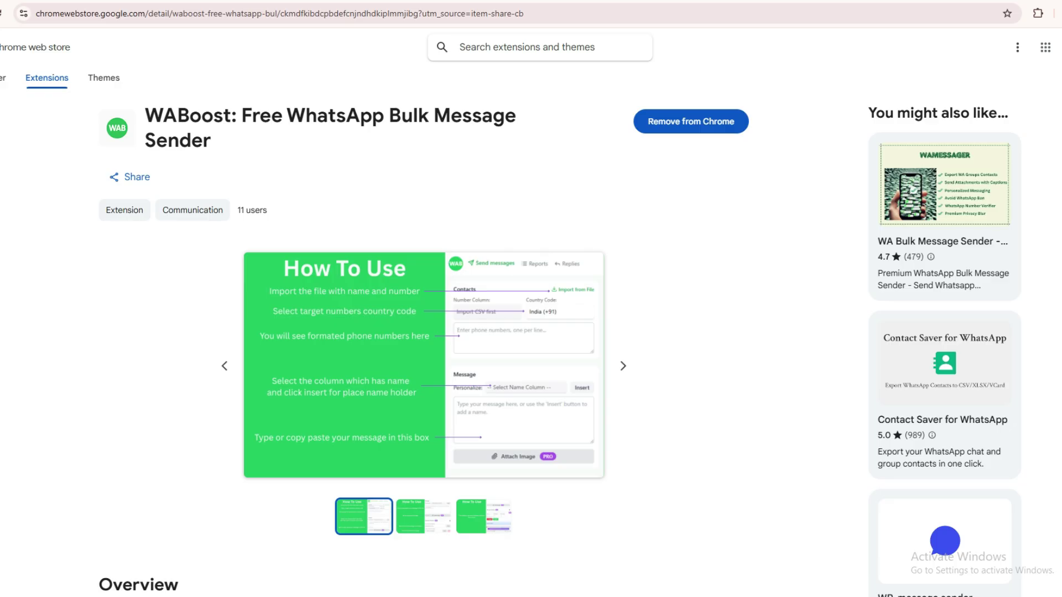
key("ctrl+l")
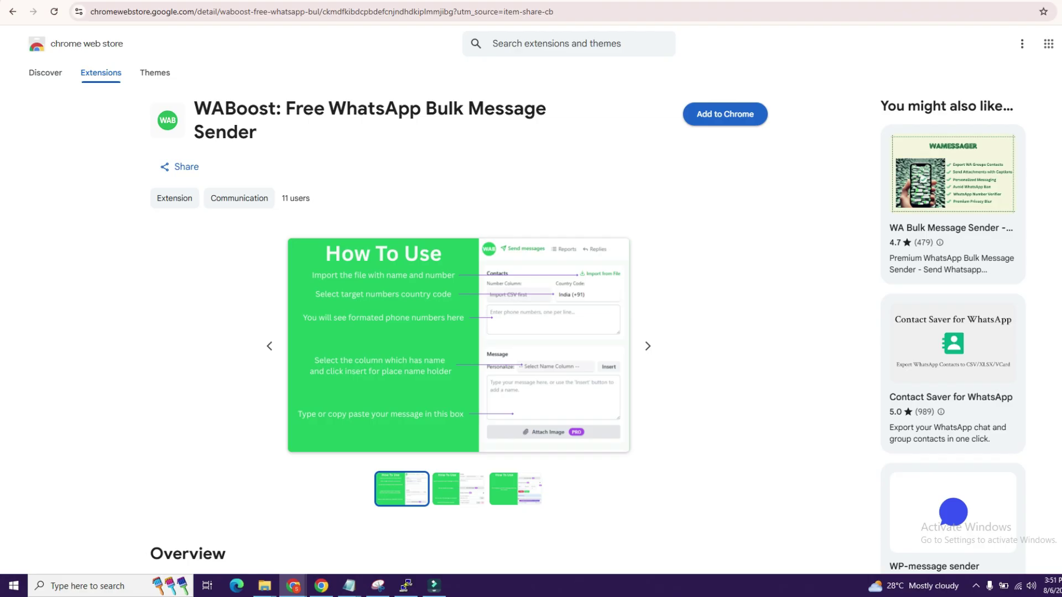
left_click(725, 113)
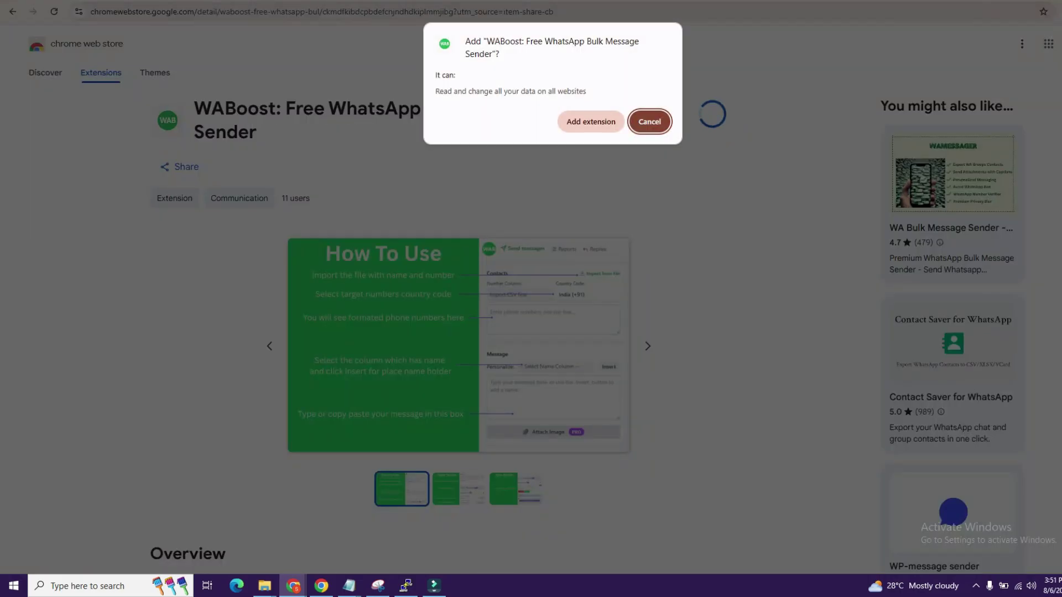
left_click(591, 121)
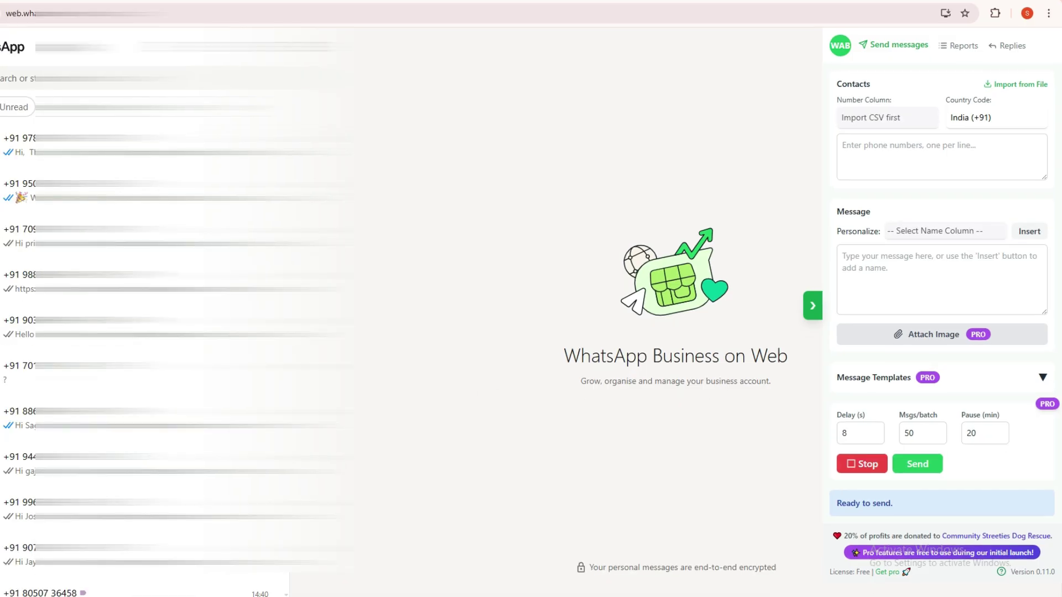
- Paste the prepared salon inventory promotion text into the Message box, leaving just 'Hi' without the name placeholder
left_click(199, 543)
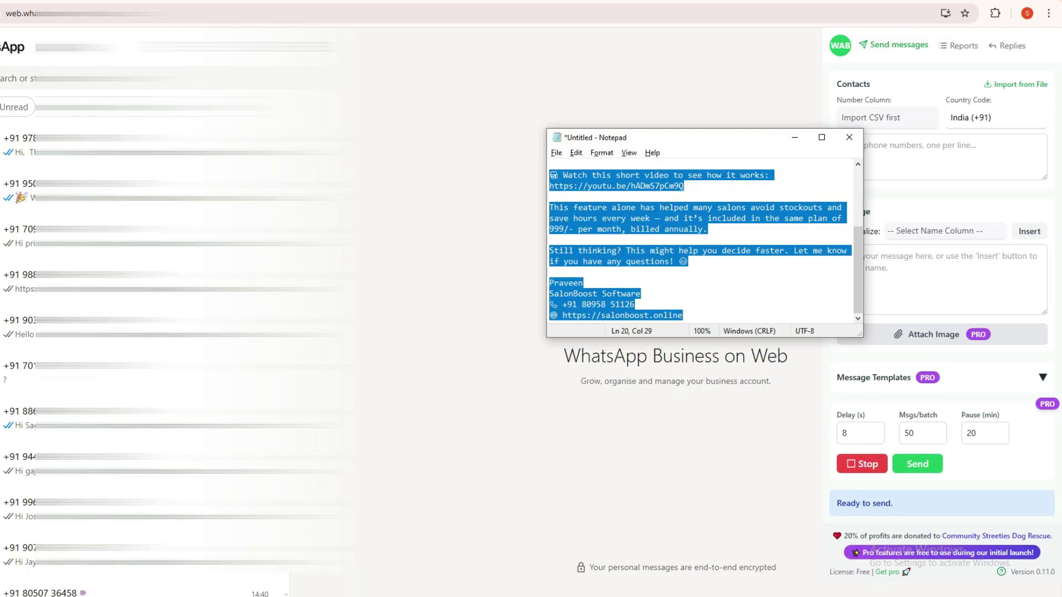
key("alt+Tab")
left_click(942, 279)
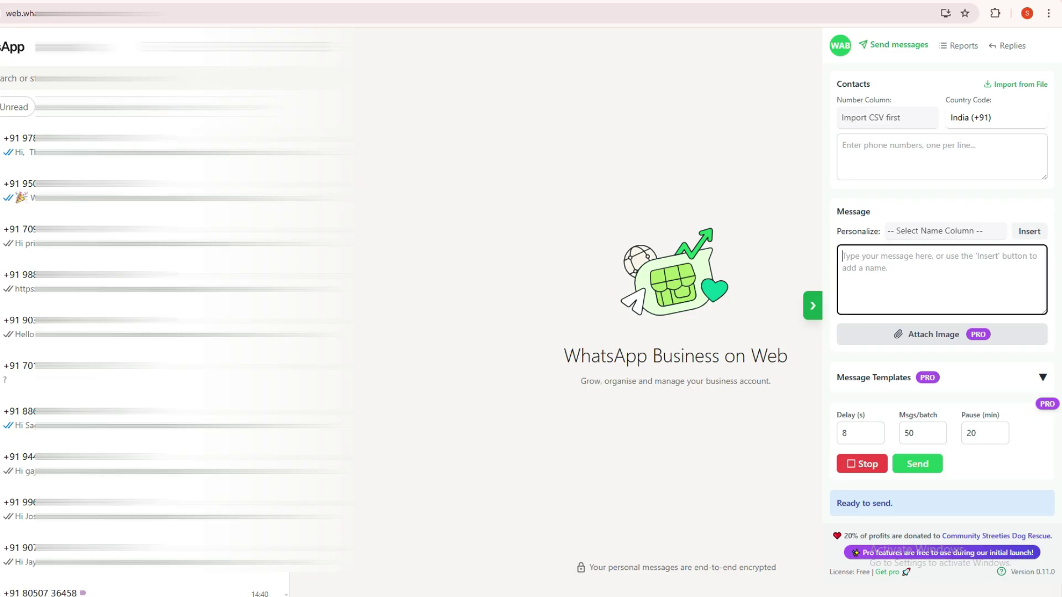
key("ctrl+v")
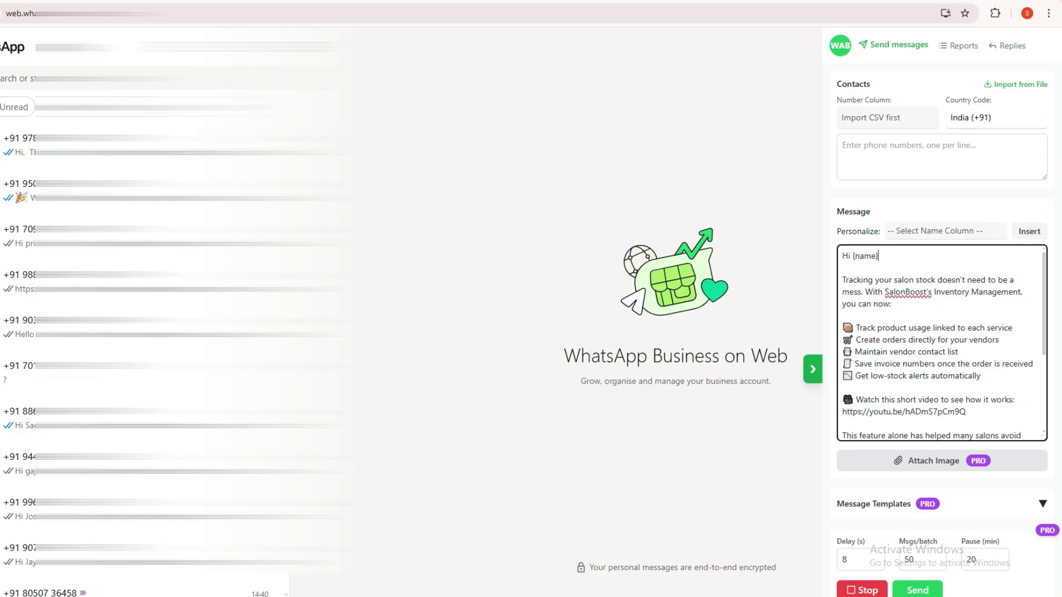
key("BackSpace")
key("BackSpace")
key("BackSpace")
key("BackSpace")
key("BackSpace")
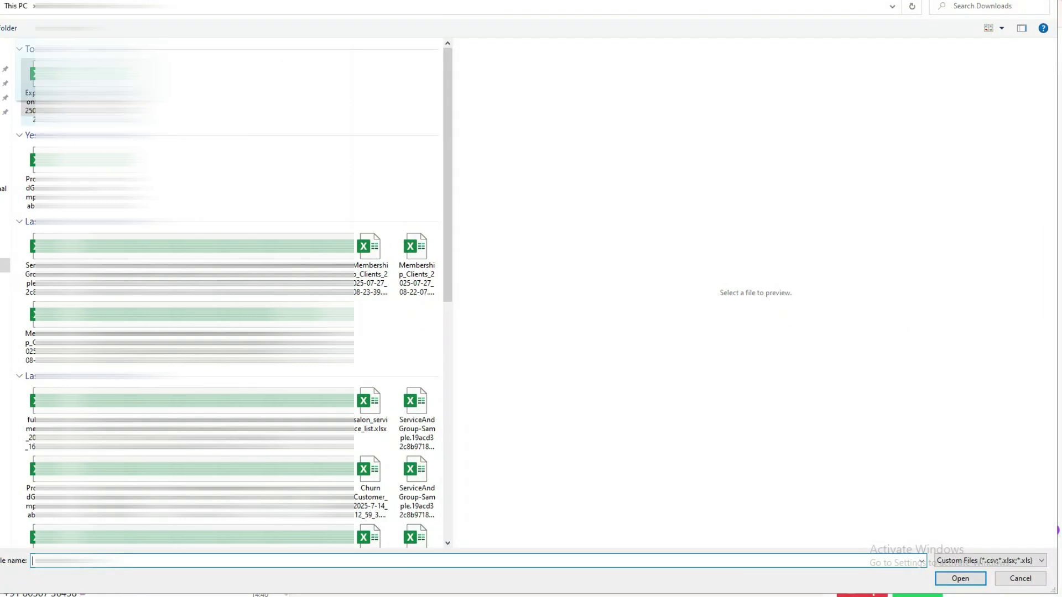
- Import the contacts spreadsheet so its phone numbers fill the contacts list
left_click(66, 92)
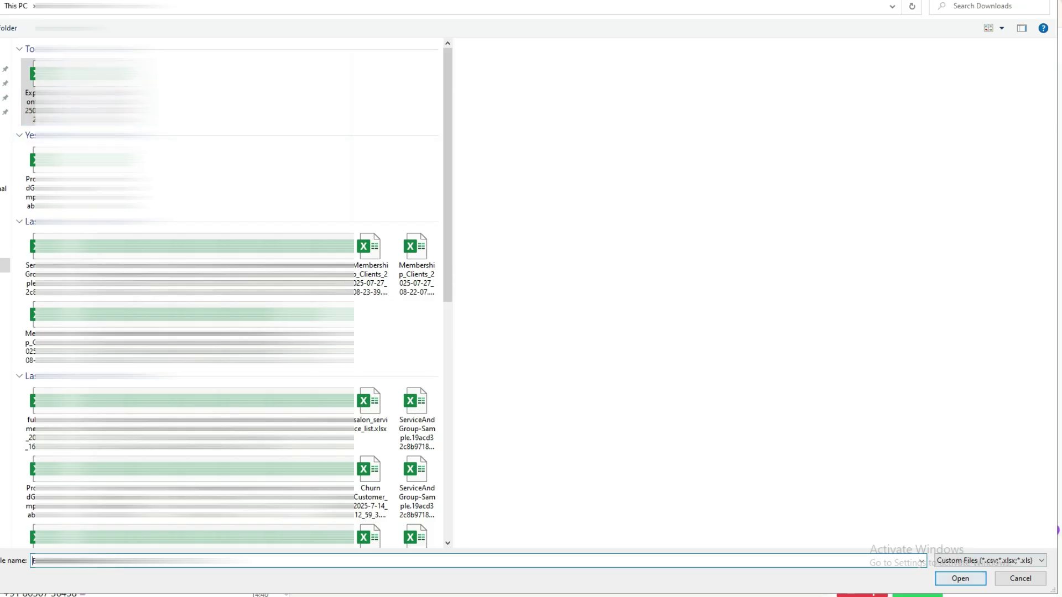
key("Return")
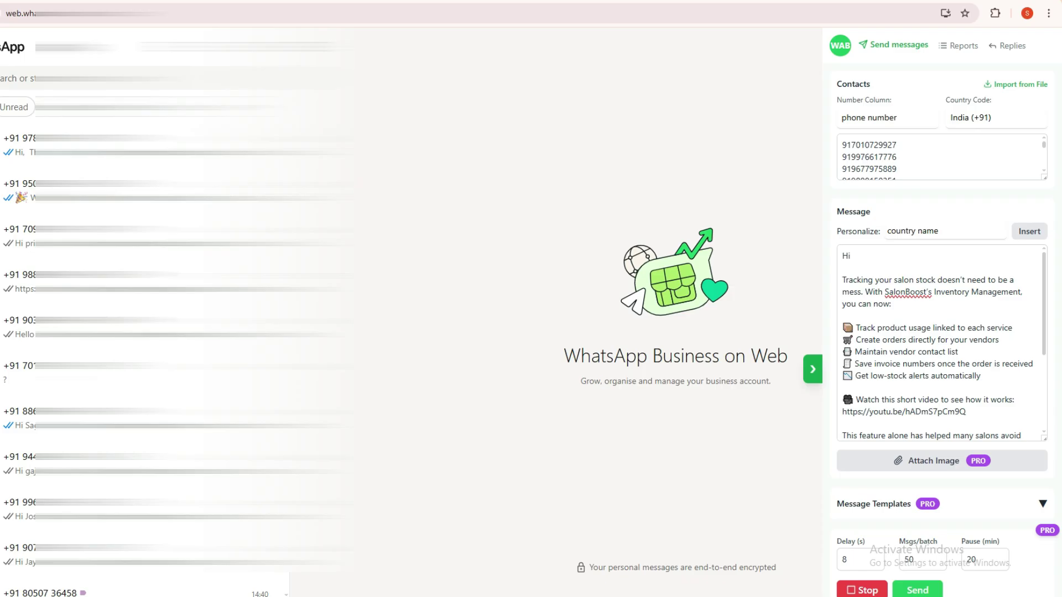
- Insert a {name} placeholder after 'Hi' using the public name column for personalisation
left_click(945, 231)
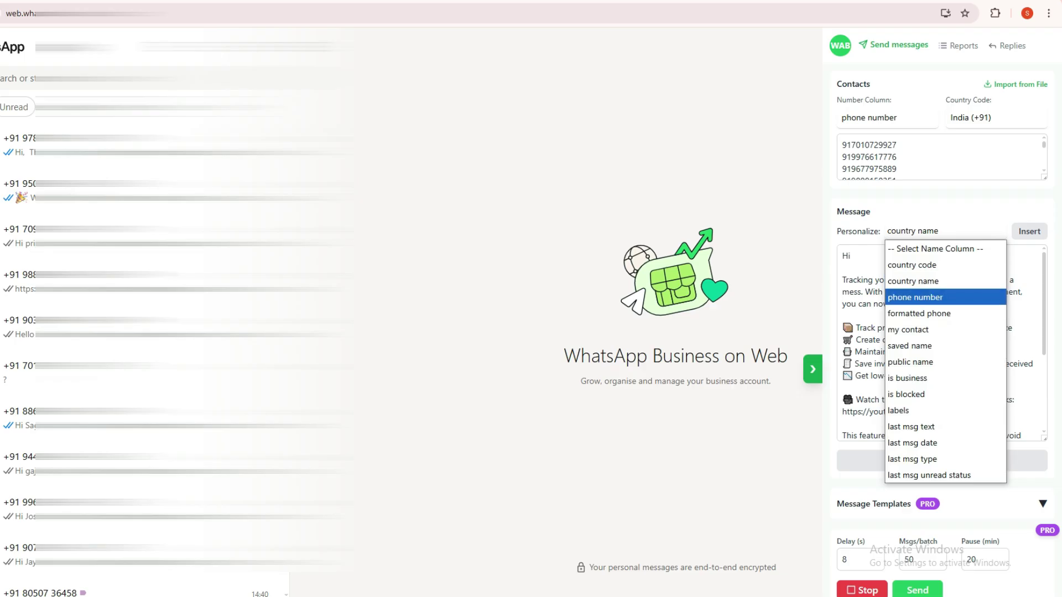
left_click(864, 280)
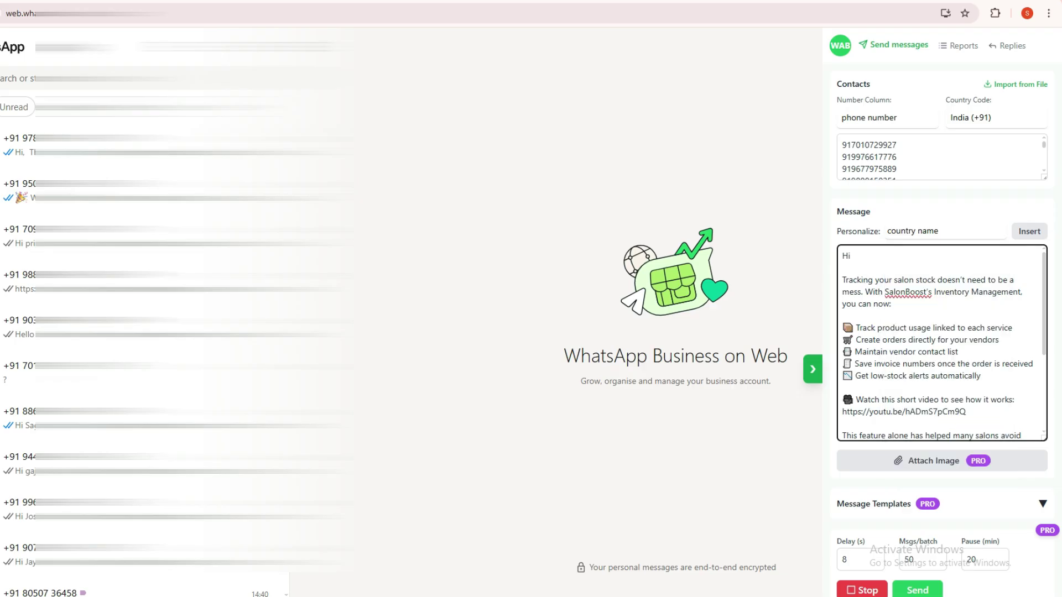
key("Up")
key("Up")
left_click(946, 231)
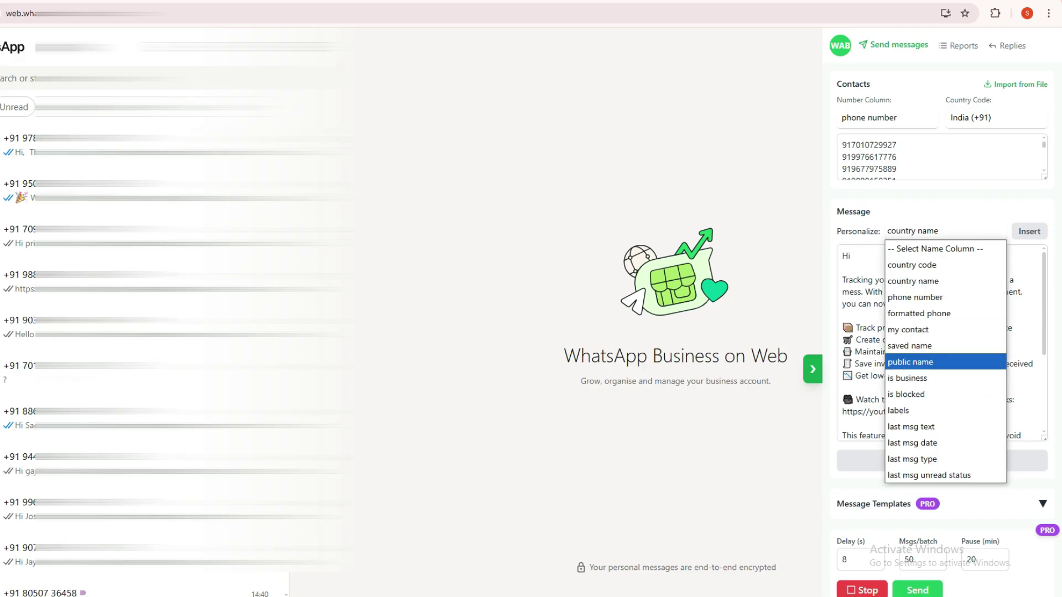
key("Return")
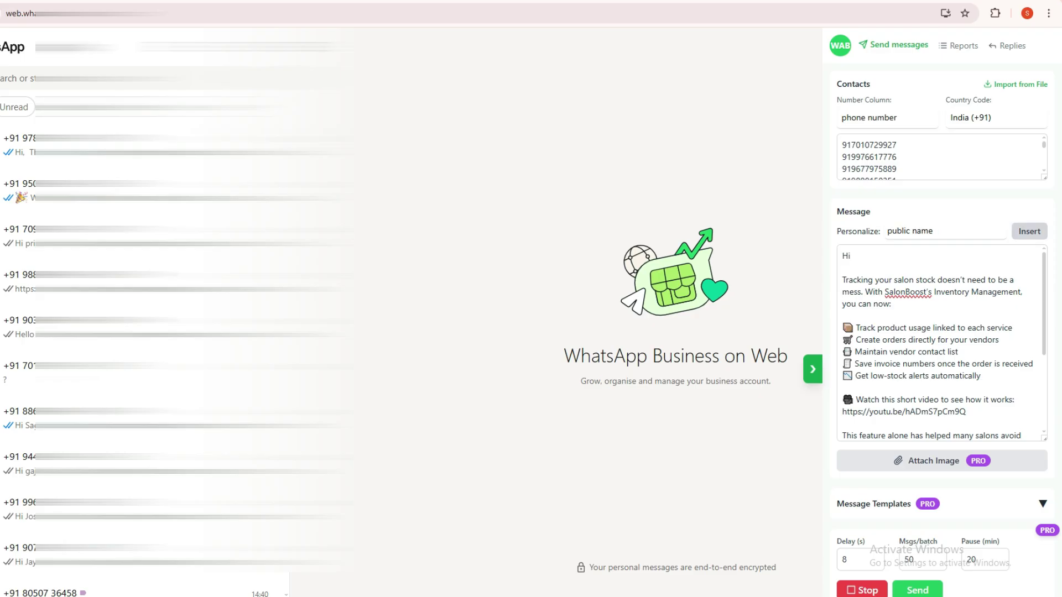
left_click(1029, 231)
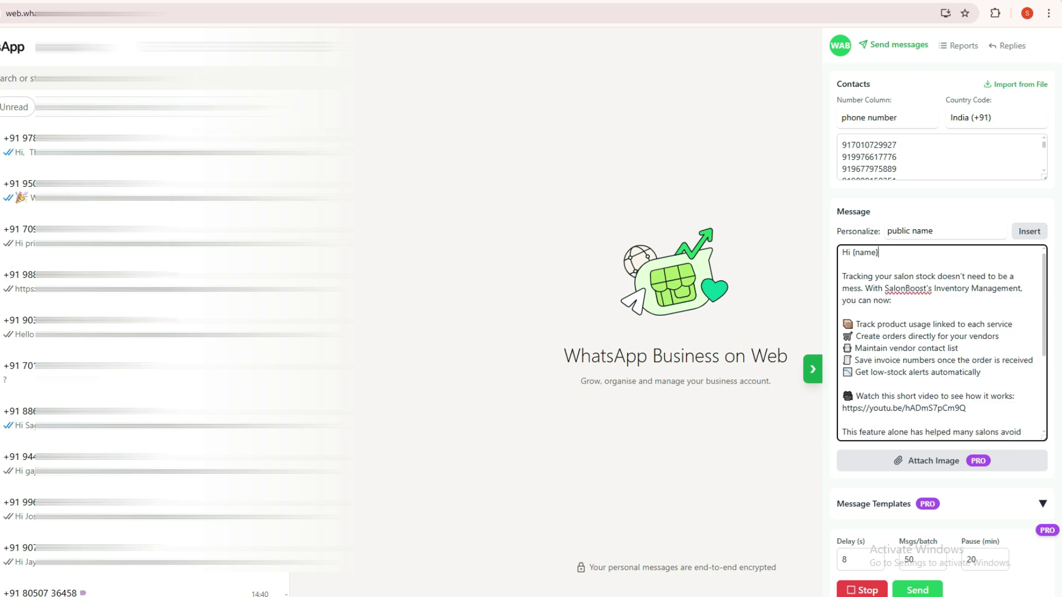
scroll(941, 344, "down", 2)
scroll(941, 343, "down", 1)
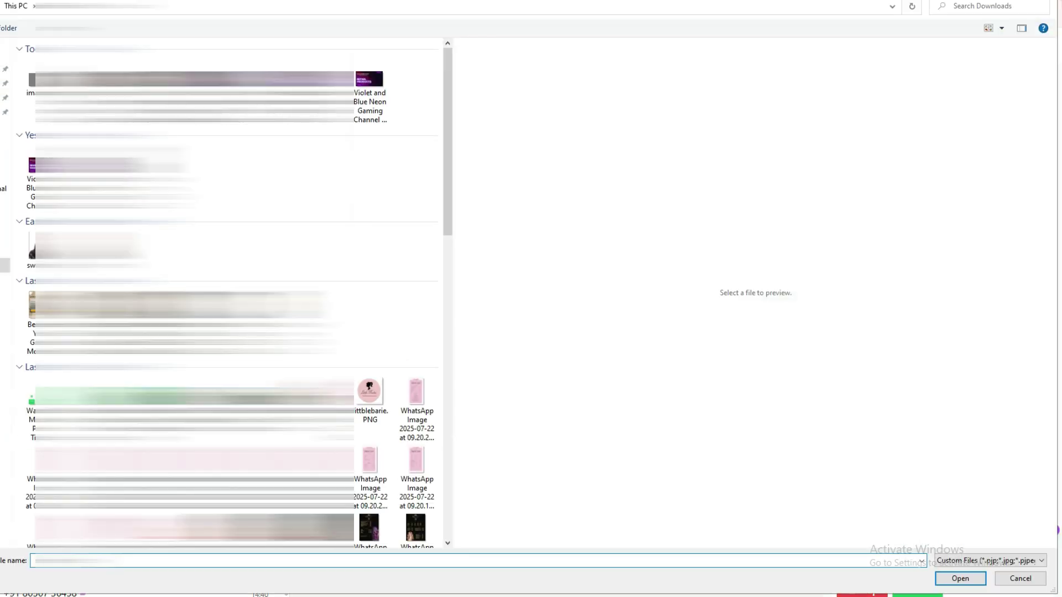
- Attach the Gemini-generated salon products photo to the message
key("Down")
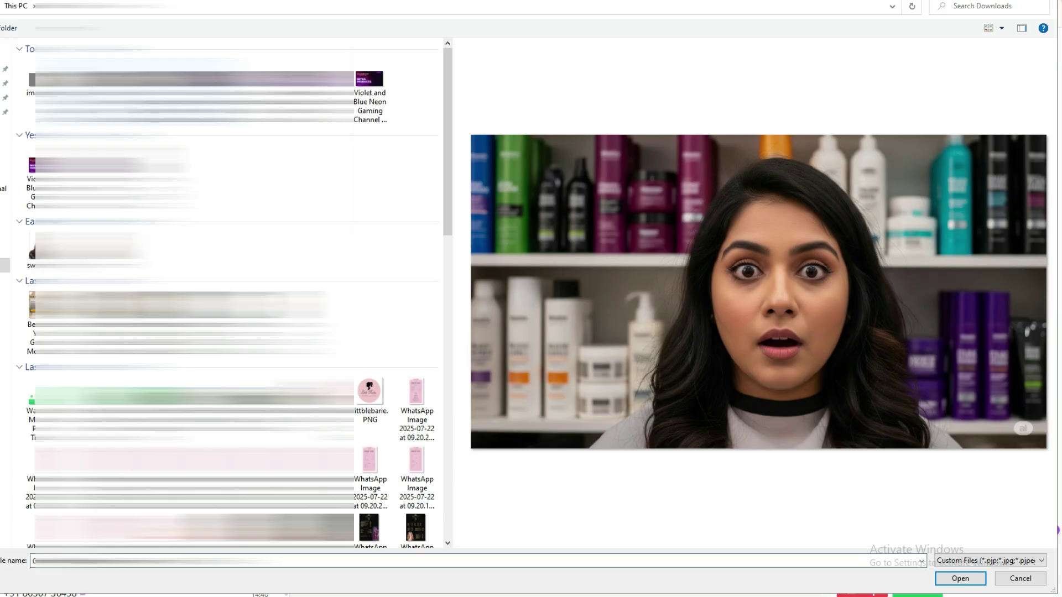
key("Return")
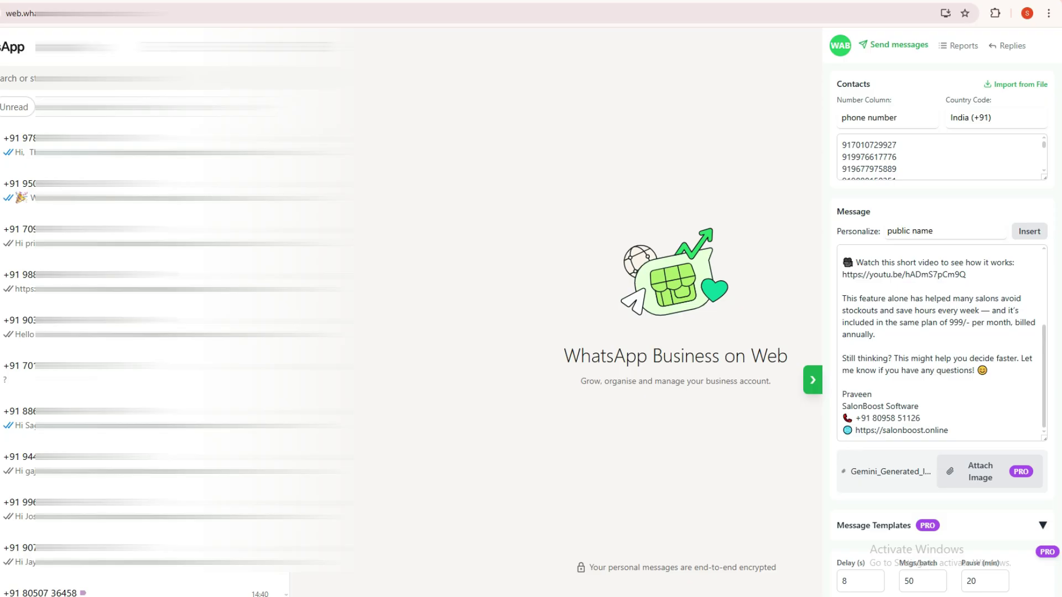
left_click(855, 580)
key("ctrl+a")
left_click(913, 580)
left_click(977, 581)
key("ctrl+a")
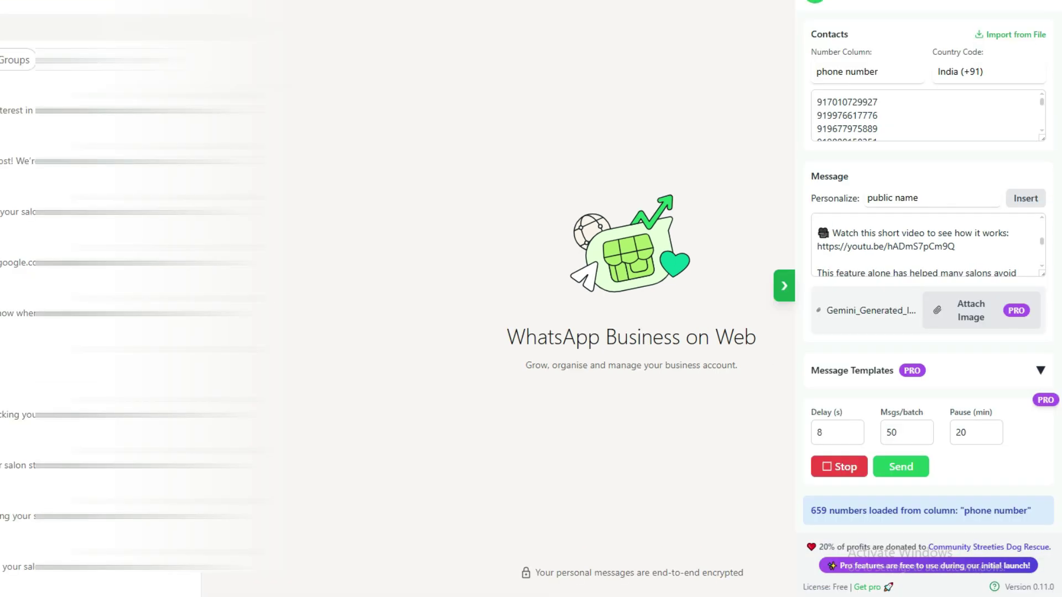
left_click(830, 433)
key("ctrl+a")
left_click(896, 432)
key("ctrl+a")
key("Tab")
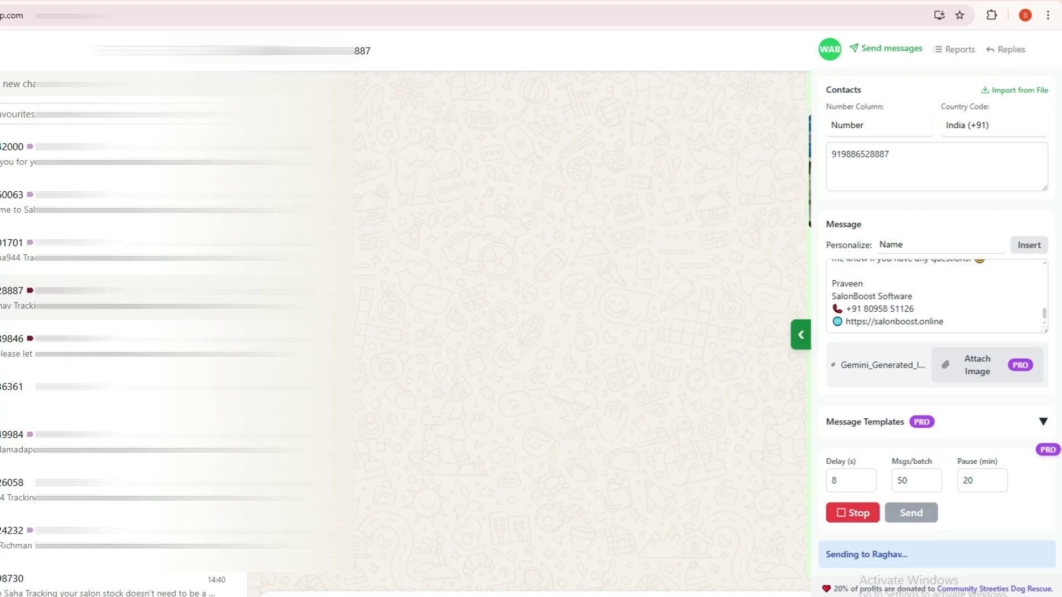
- Collapse the WABoost panel to view the delivered message with photo in Raghav's chat
left_click(799, 334)
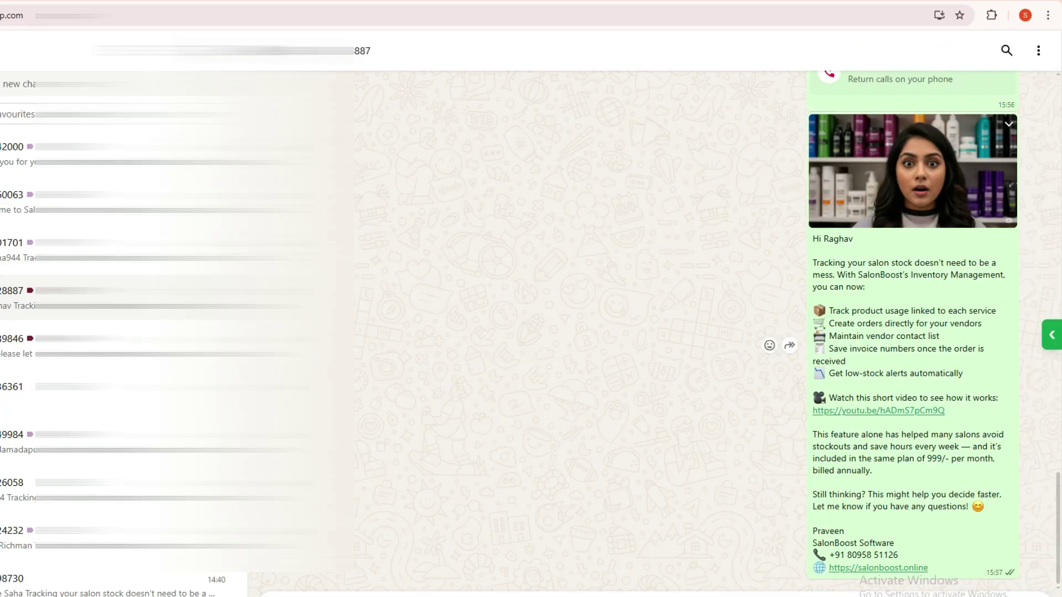